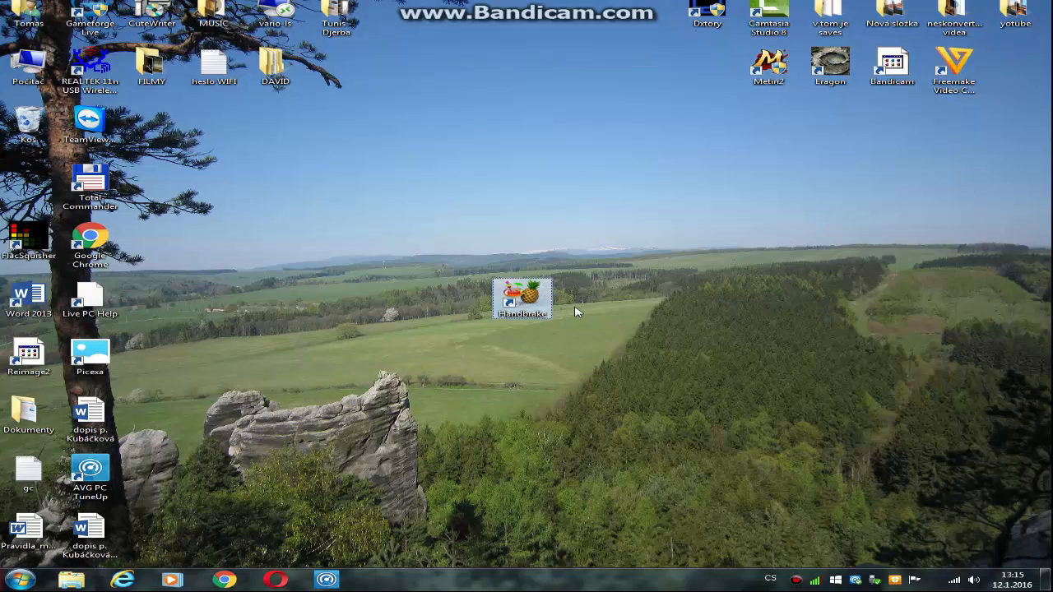
- Launch HandBrake from the desktop, decline recovering the unfinished queue items, and reposition its window
key(Return)
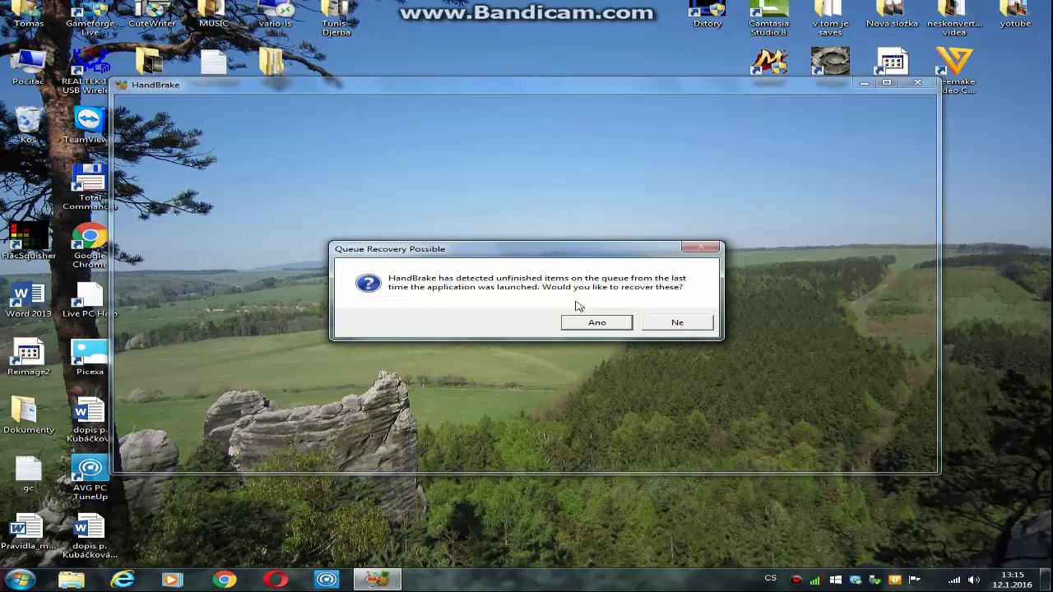
click(677, 323)
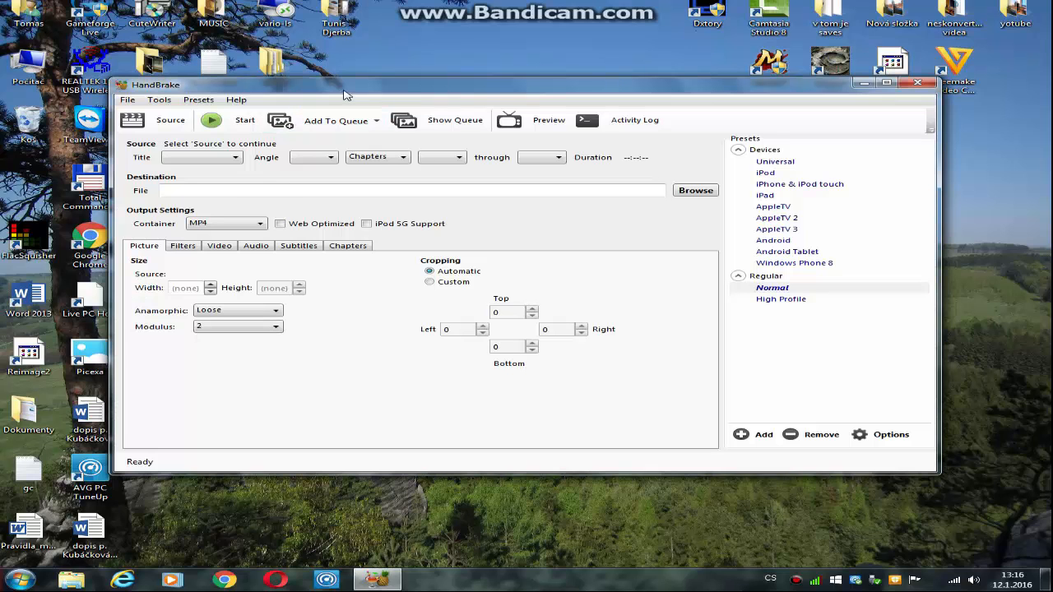
drag(346, 96, 288, 222)
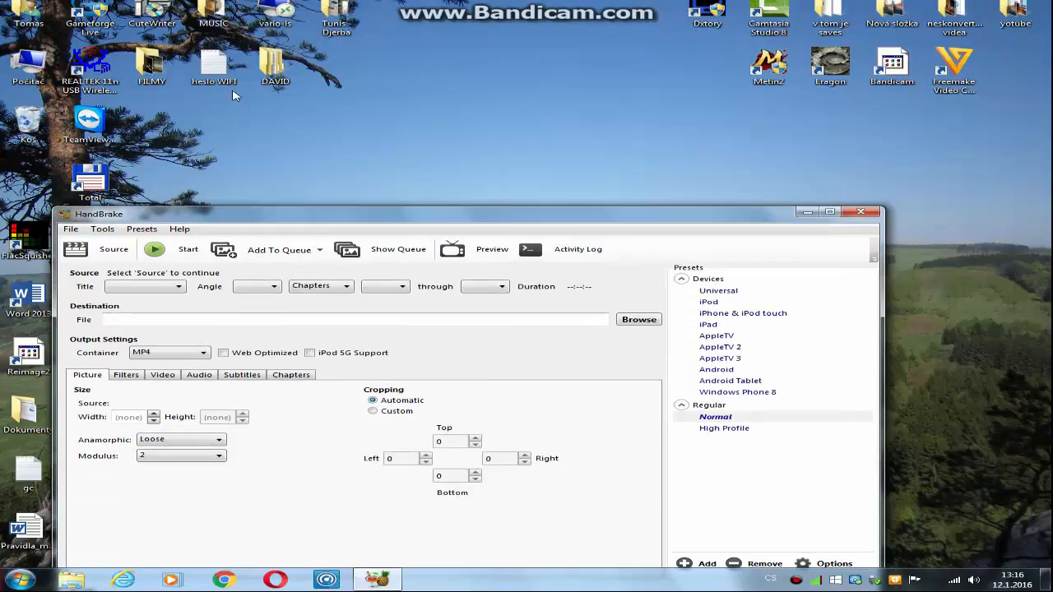
drag(233, 91, 245, 118)
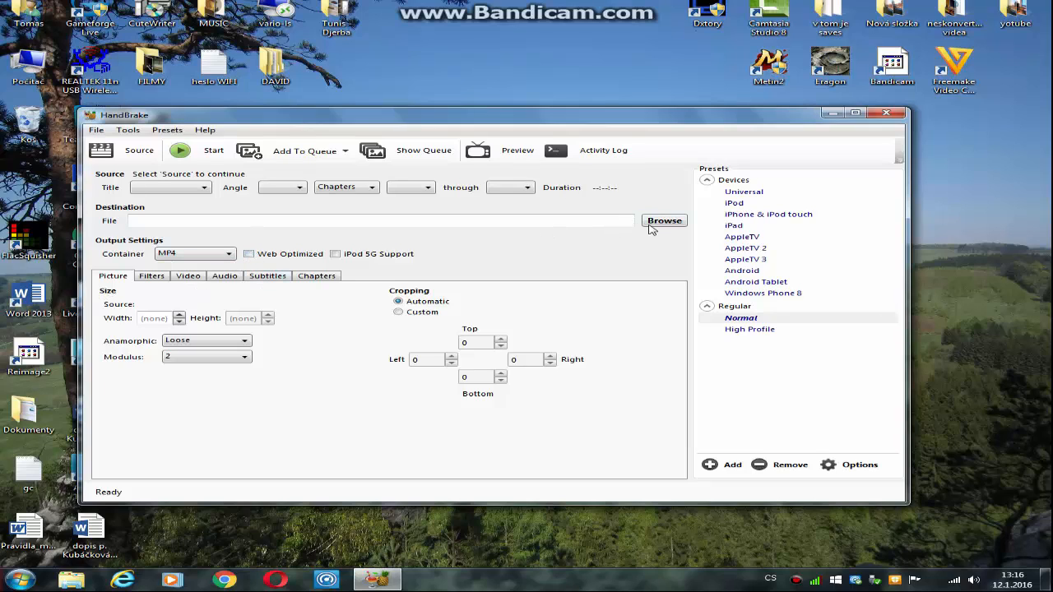
drag(627, 121, 540, 133)
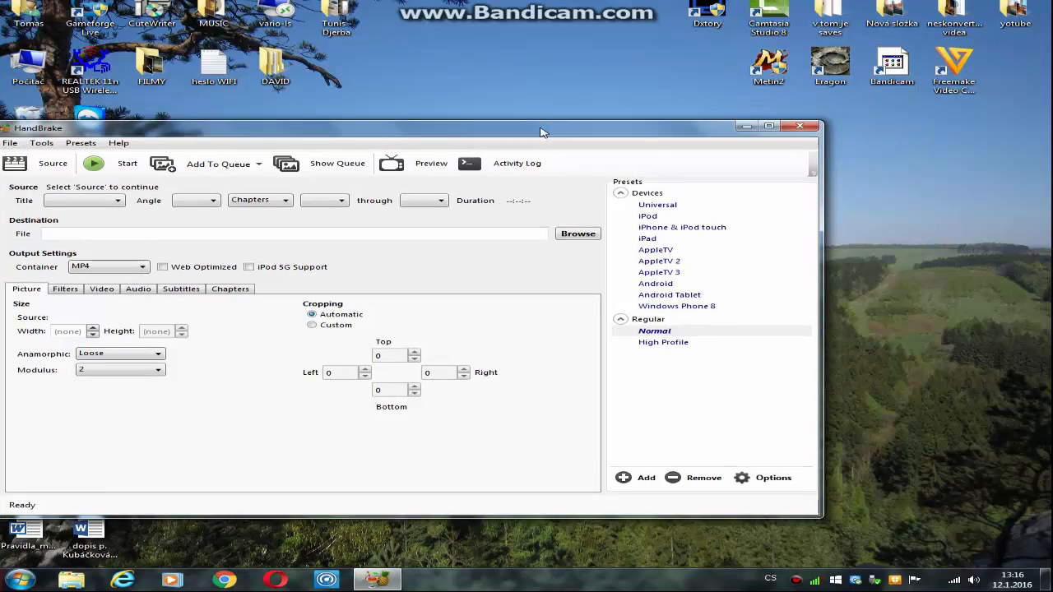
double_click(1017, 16)
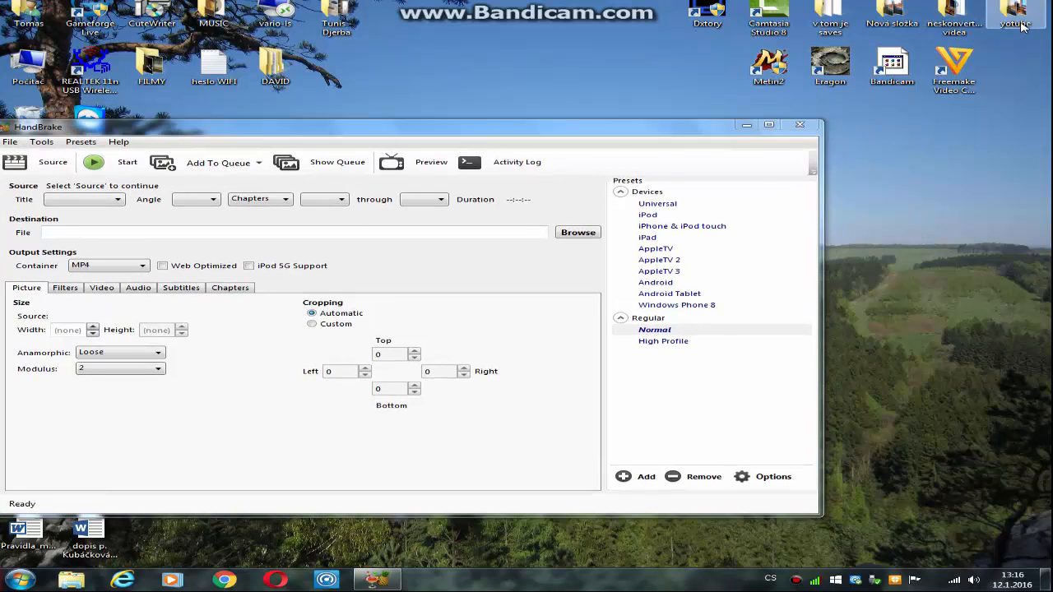
drag(683, 240, 744, 189)
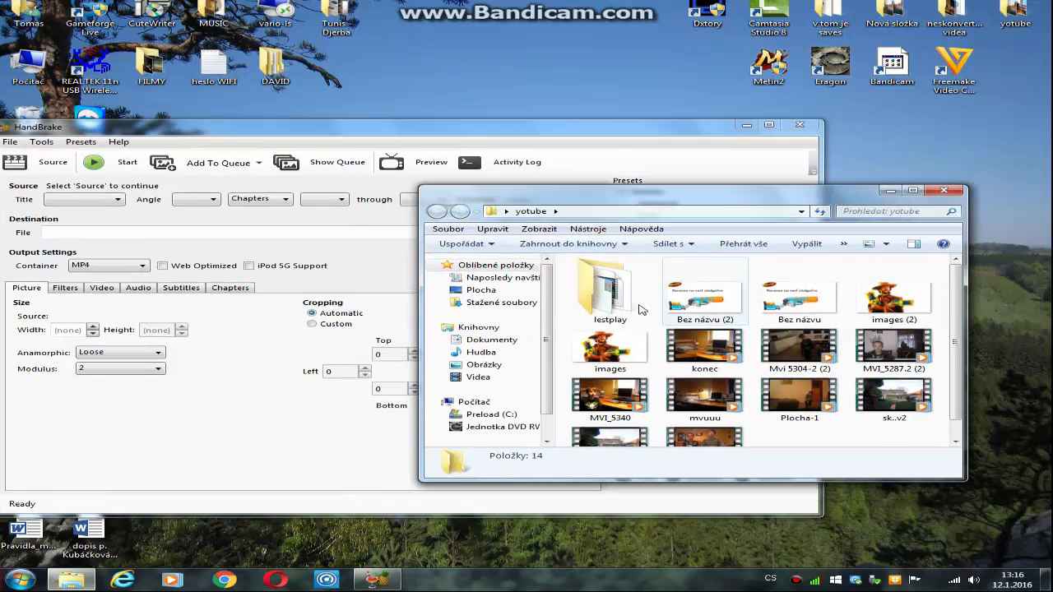
double_click(611, 295)
double_click(706, 305)
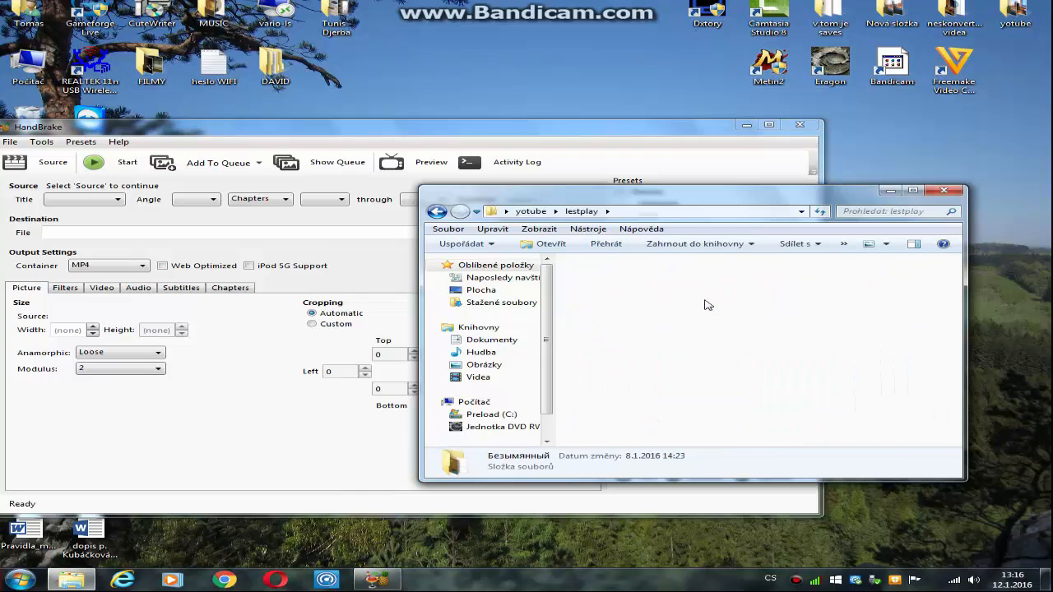
drag(610, 284, 278, 298)
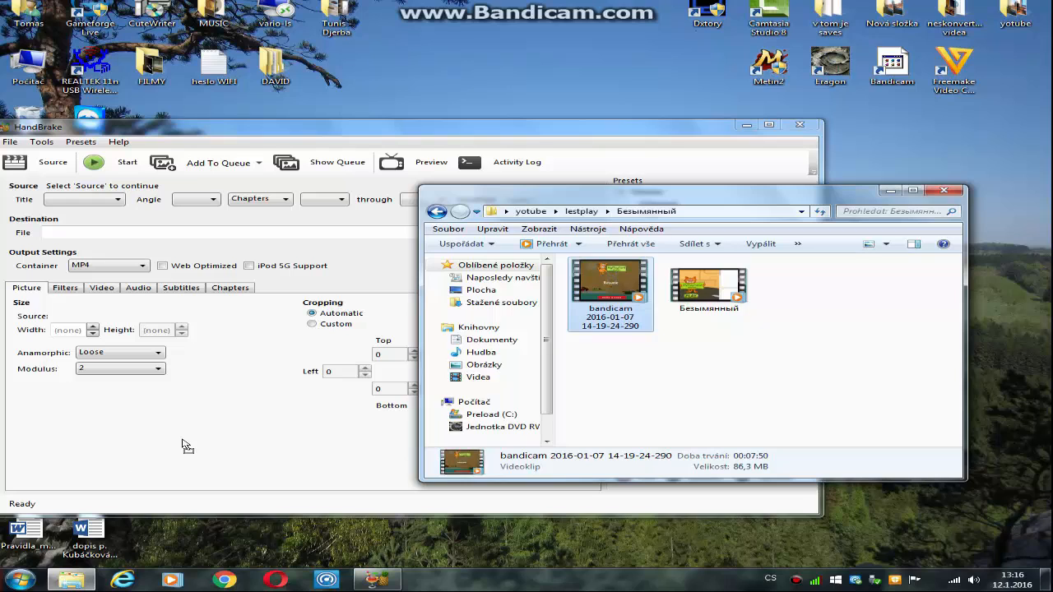
click(944, 190)
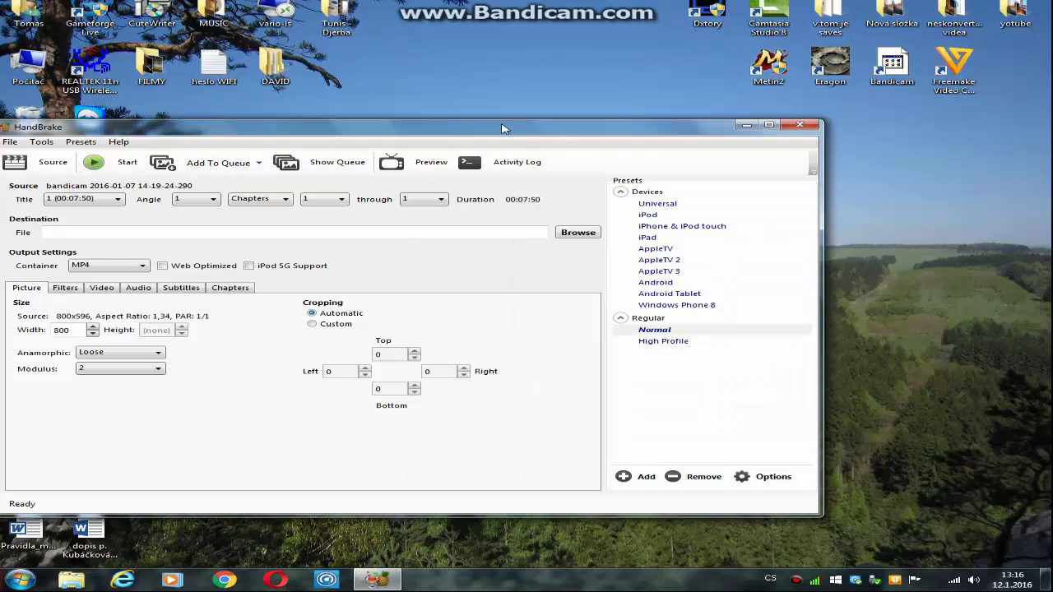
drag(509, 120, 578, 106)
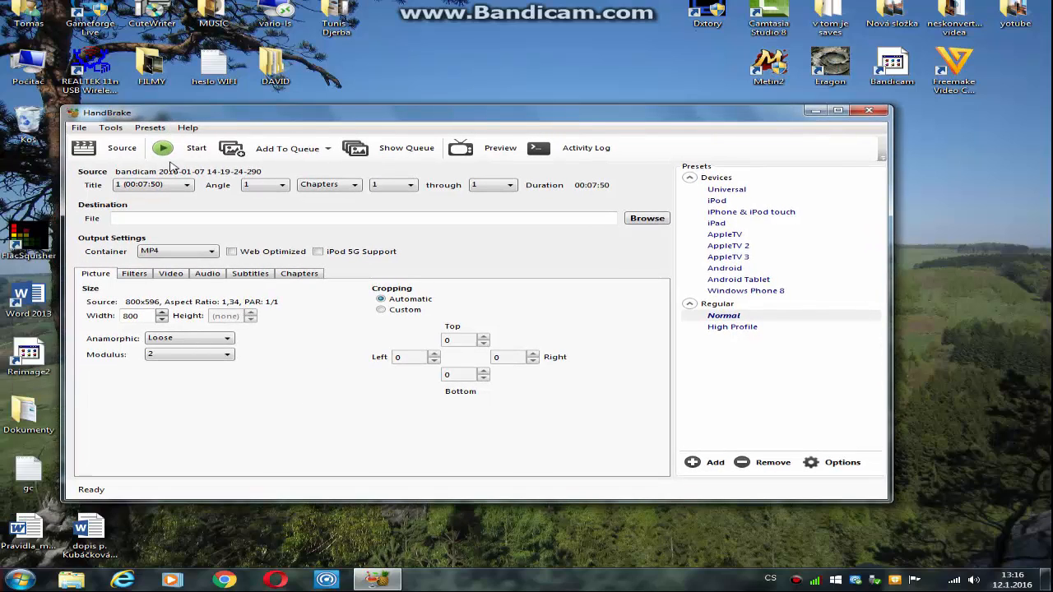
- Set the destination file to "zmenšené video" on the desktop, with a web-optimized MP4 container
click(647, 218)
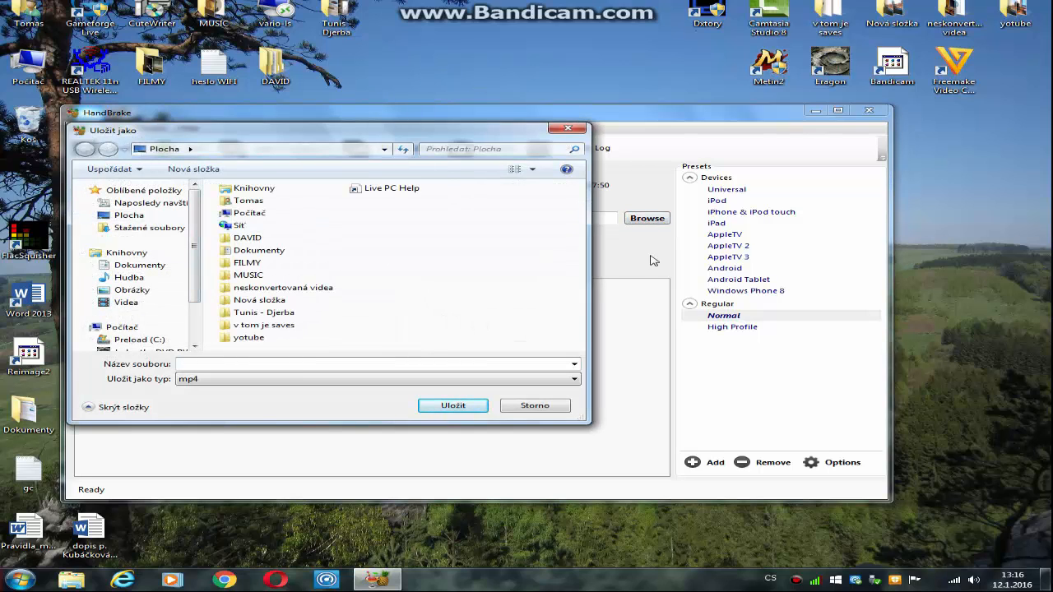
click(161, 218)
click(340, 367)
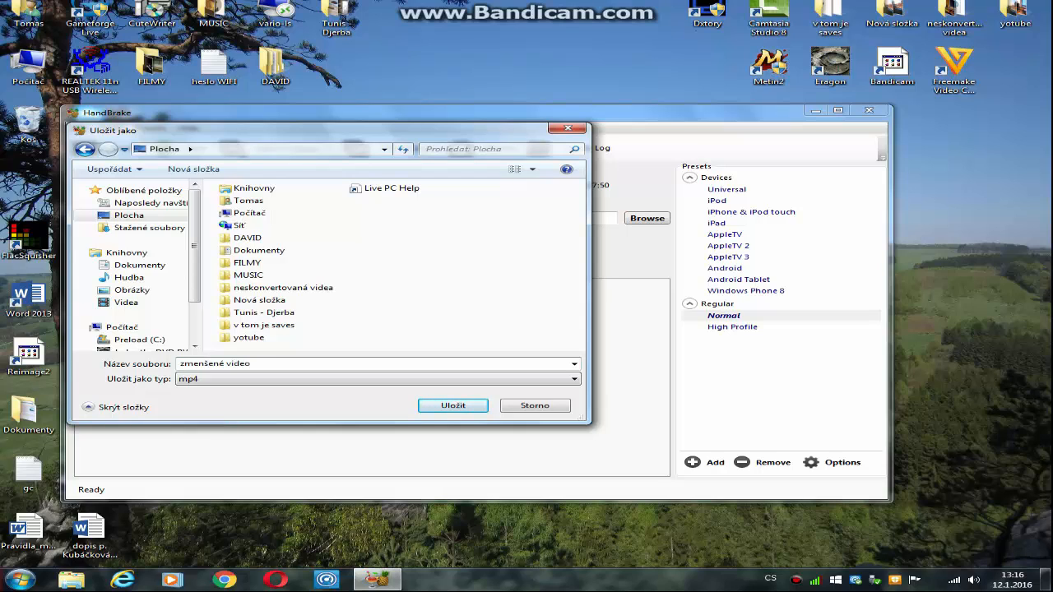
click(455, 406)
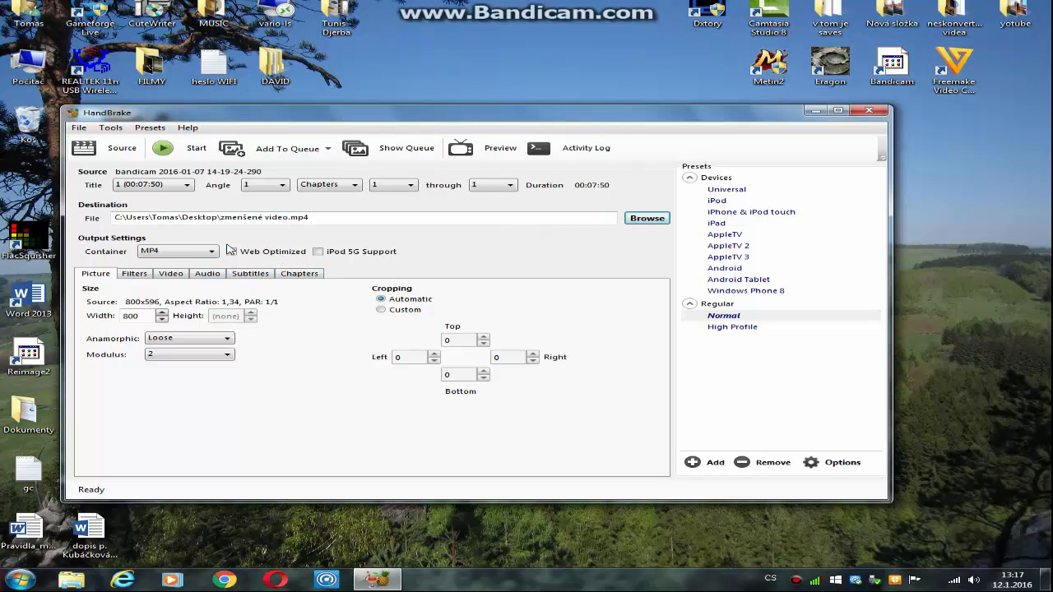
click(201, 253)
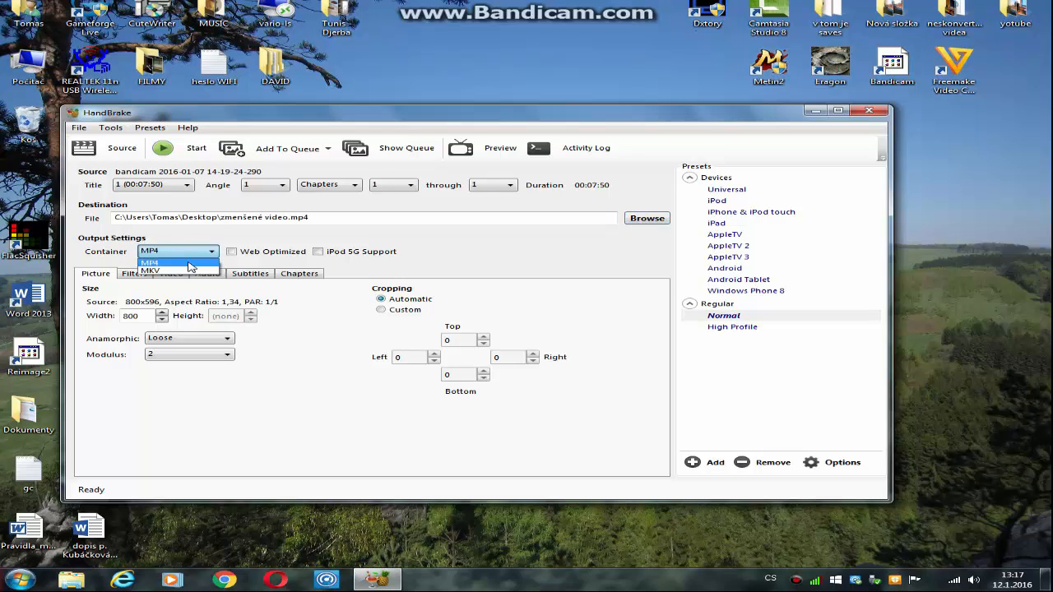
click(190, 263)
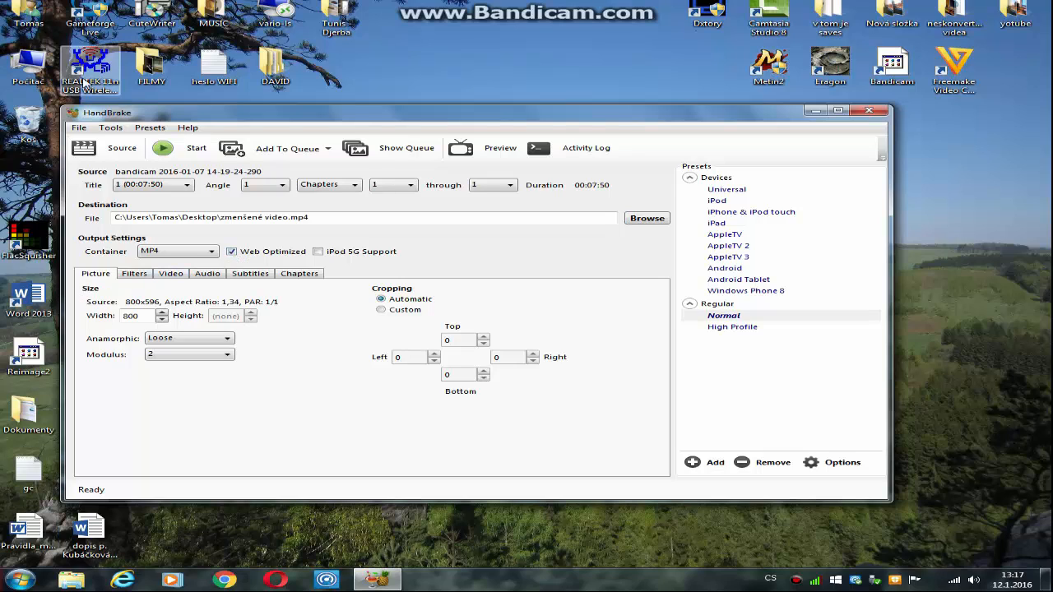
click(134, 276)
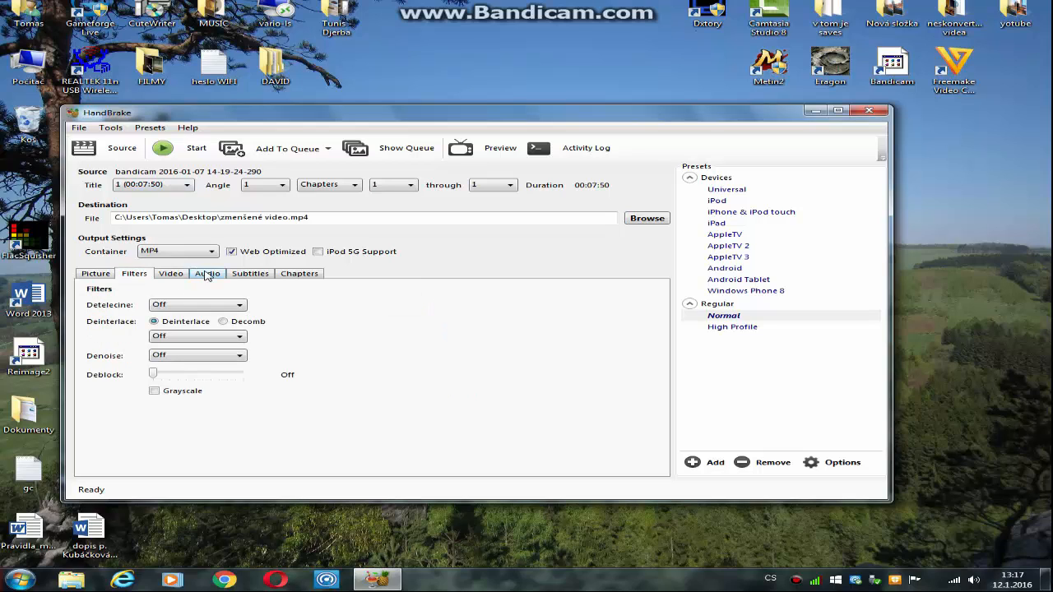
click(207, 275)
click(248, 277)
click(289, 275)
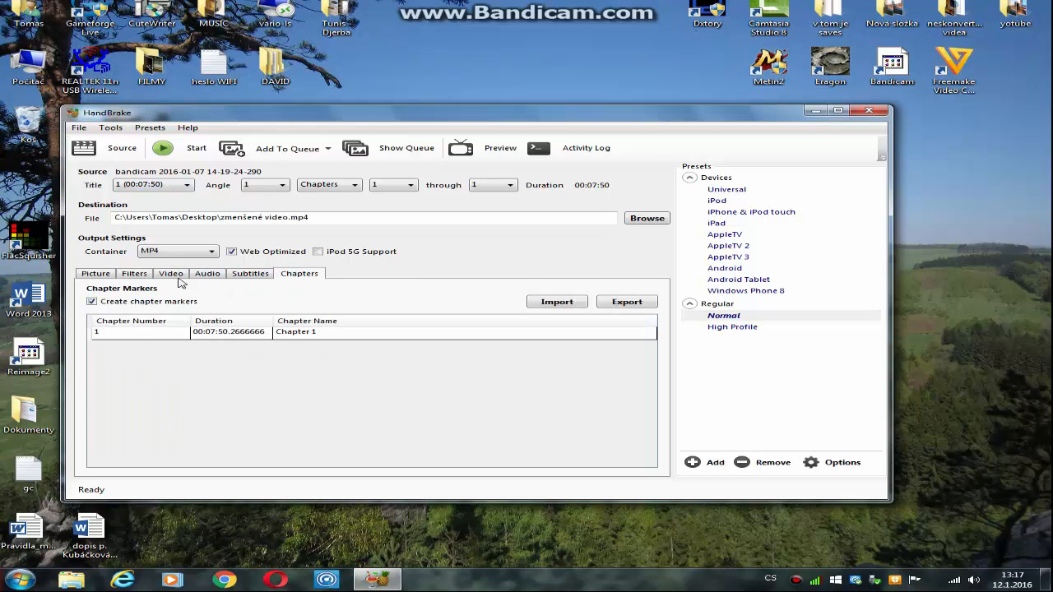
- Set the video's constant quality to RF 25 and start the encode
click(173, 280)
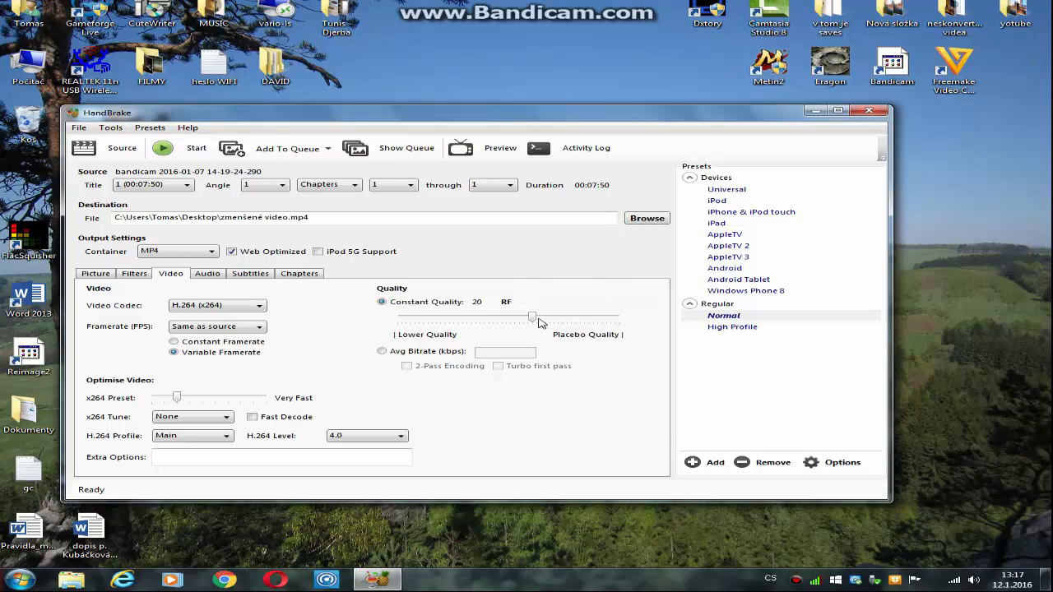
mouse_move(537, 321)
scroll(568, 321, down, 6)
drag(567, 321, 530, 327)
drag(541, 317, 511, 328)
click(170, 152)
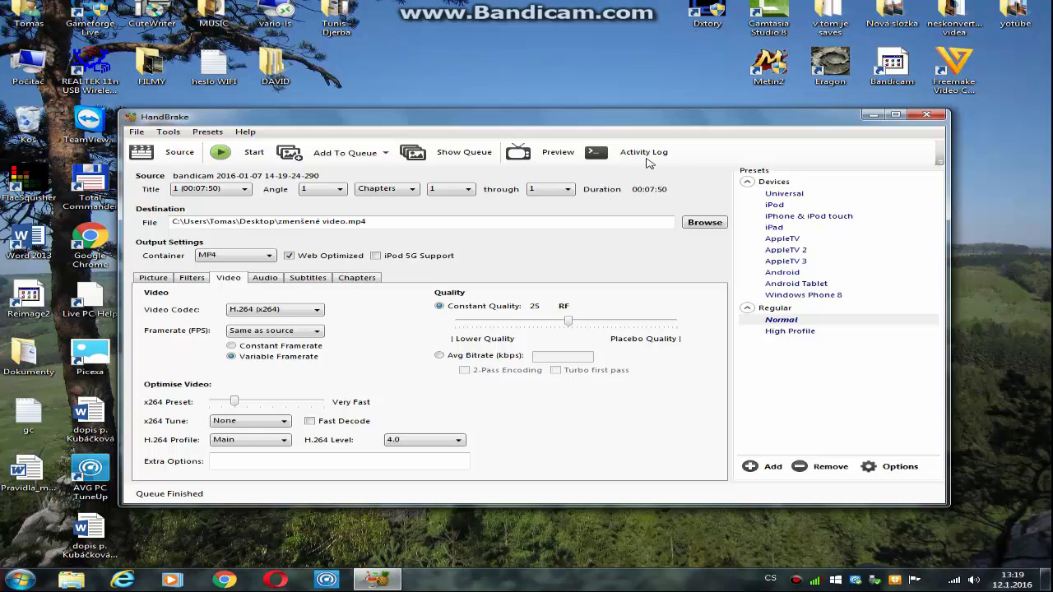
- Minimize HandBrake, open the encoded zmenšené video from the desktop in the media player, and close the player
click(873, 115)
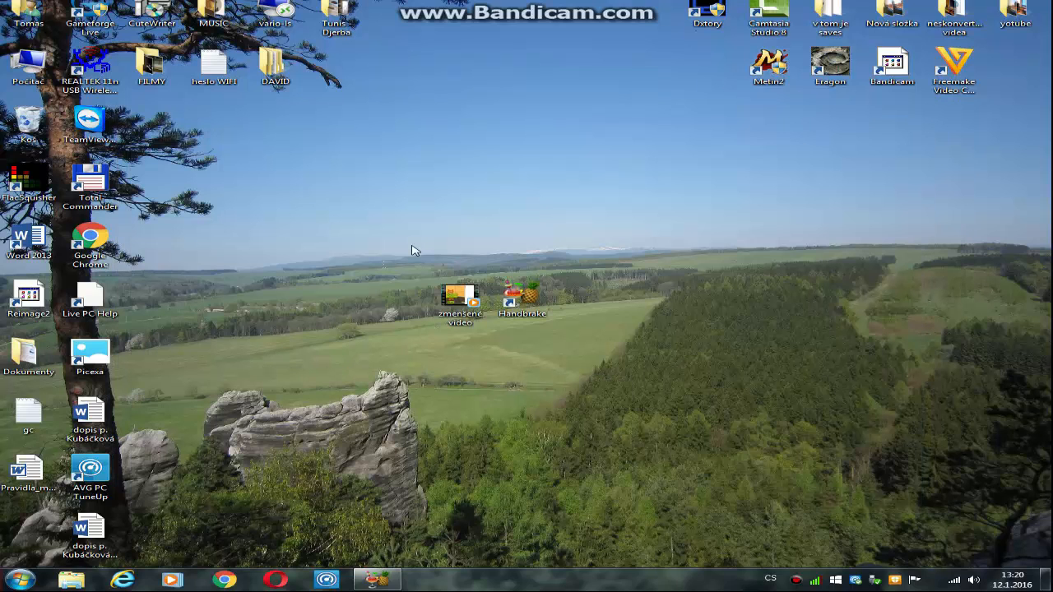
drag(452, 298, 454, 178)
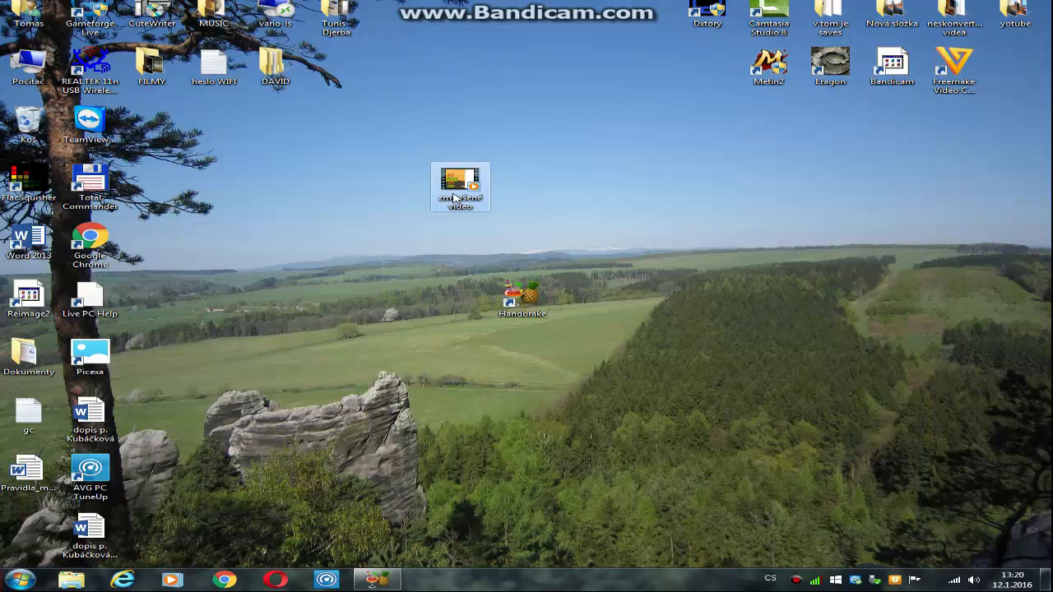
right_click(478, 199)
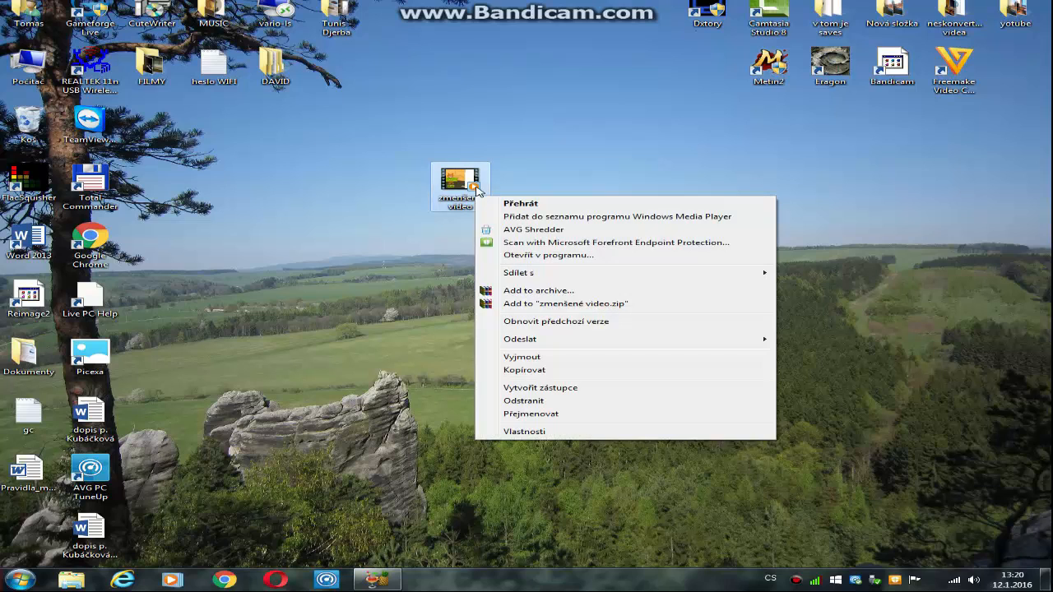
key(Escape)
double_click(478, 189)
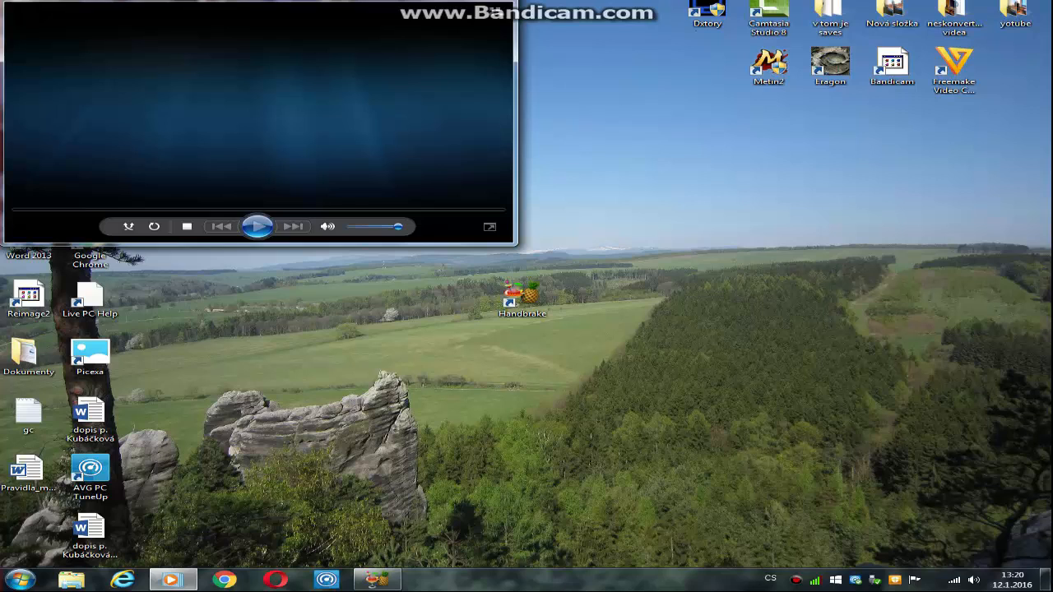
click(498, 2)
- Play zmenšené video again to check the result, close the player, and move the file's icon aside on the desktop
drag(455, 196, 493, 216)
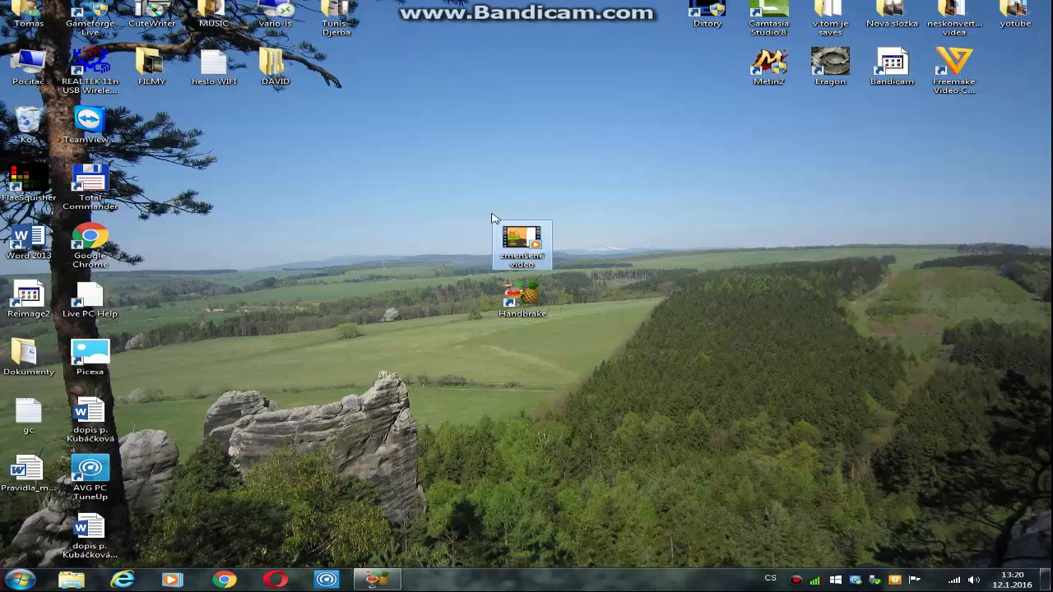
right_click(533, 240)
click(537, 247)
right_click(535, 244)
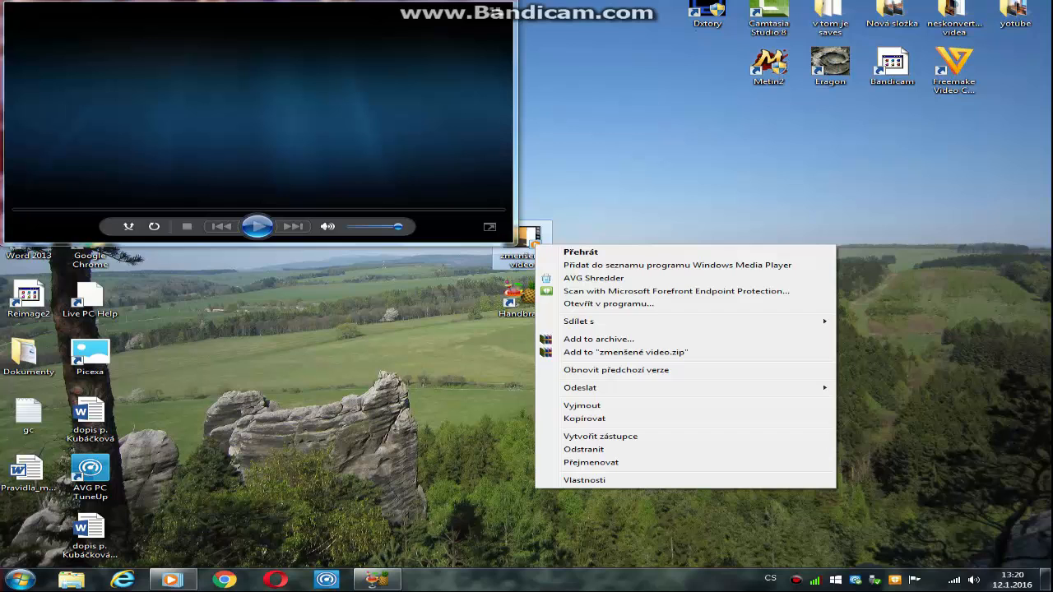
click(753, 253)
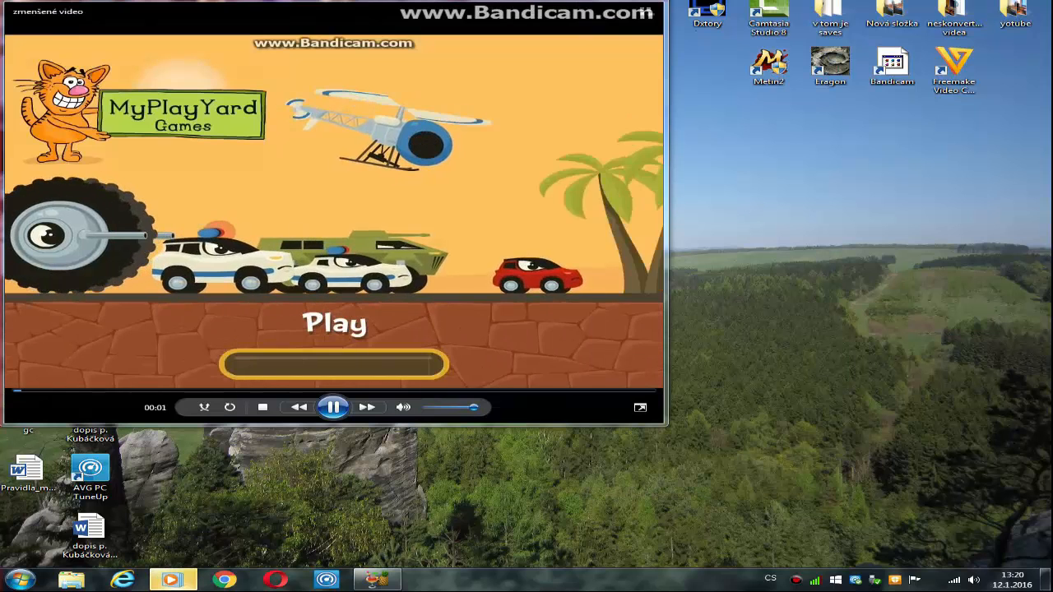
click(650, 10)
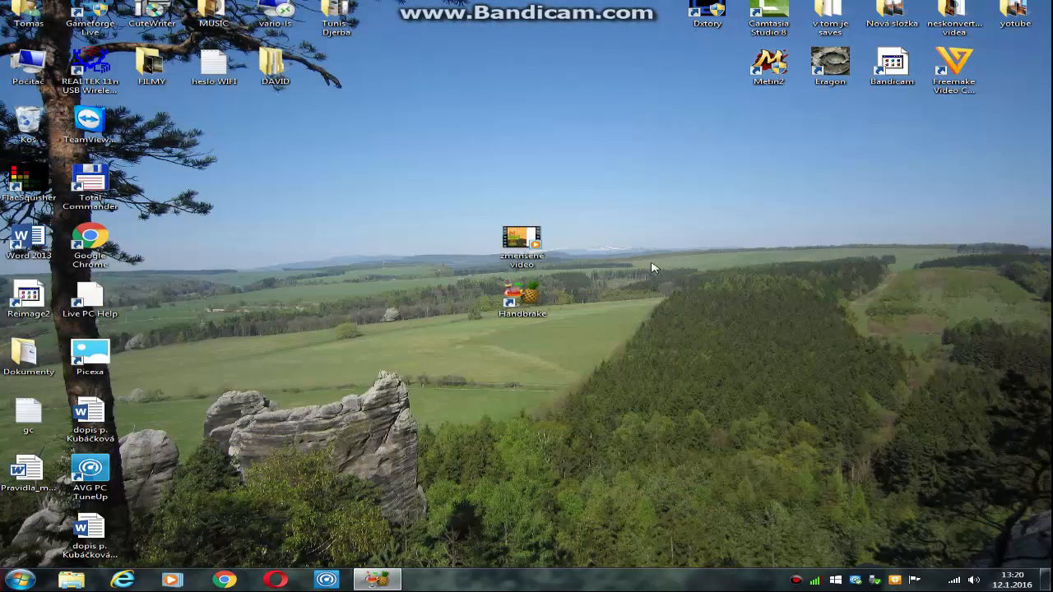
drag(522, 240, 650, 239)
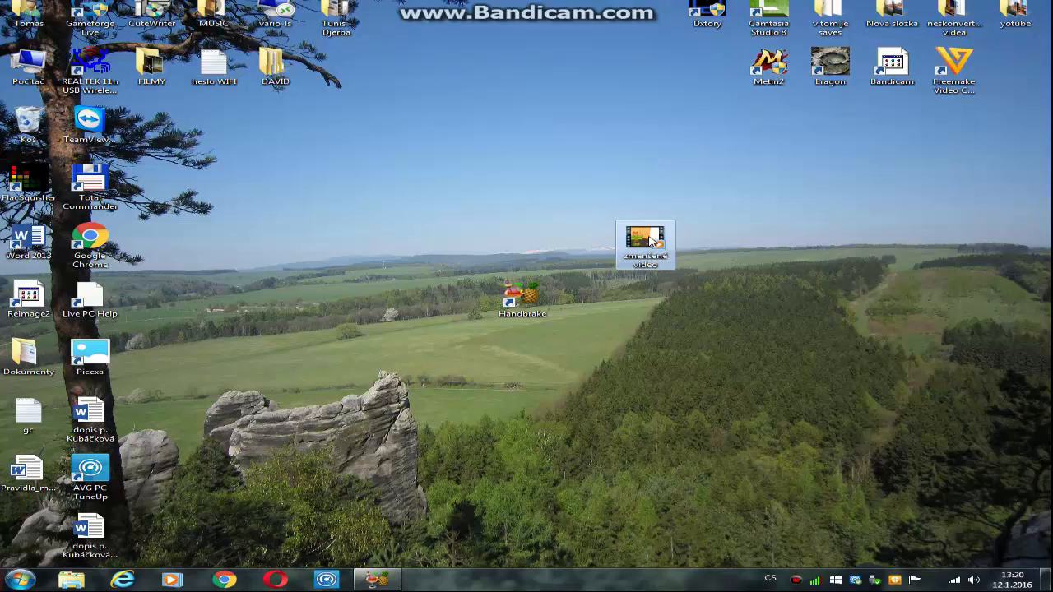